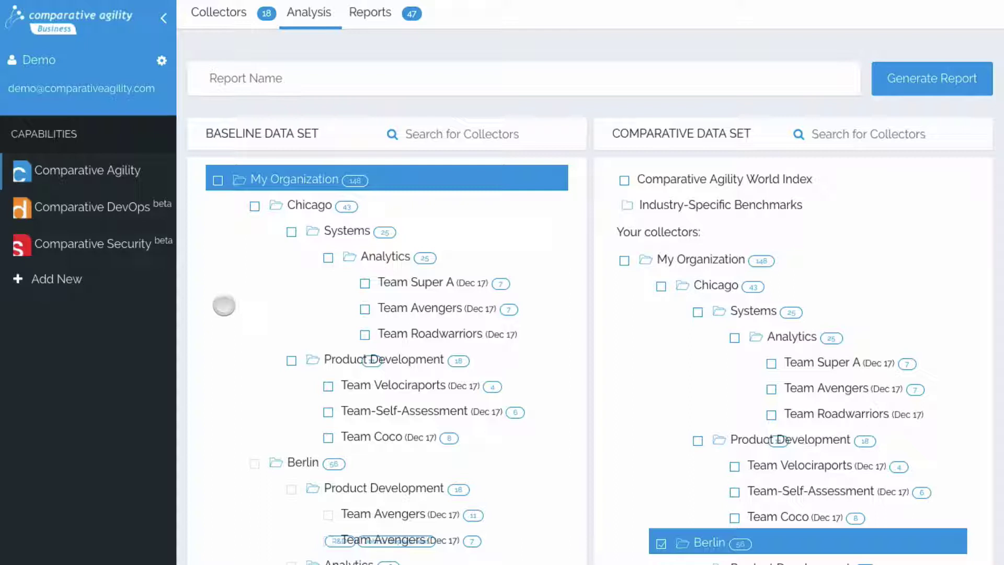
Compare My Organization as baseline against the Comparative Agility World Index, naming it 'Org Report'
click(218, 180)
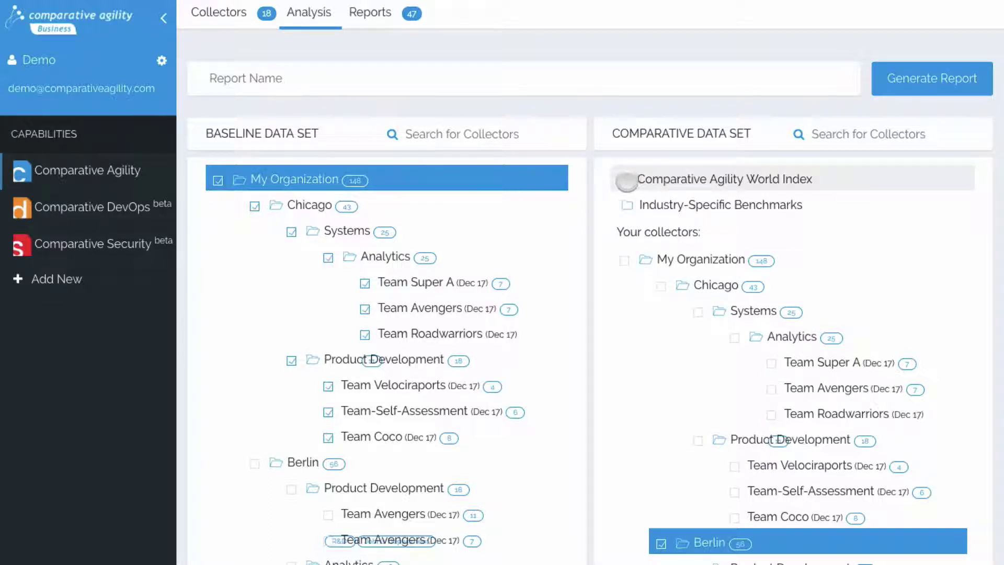
click(625, 181)
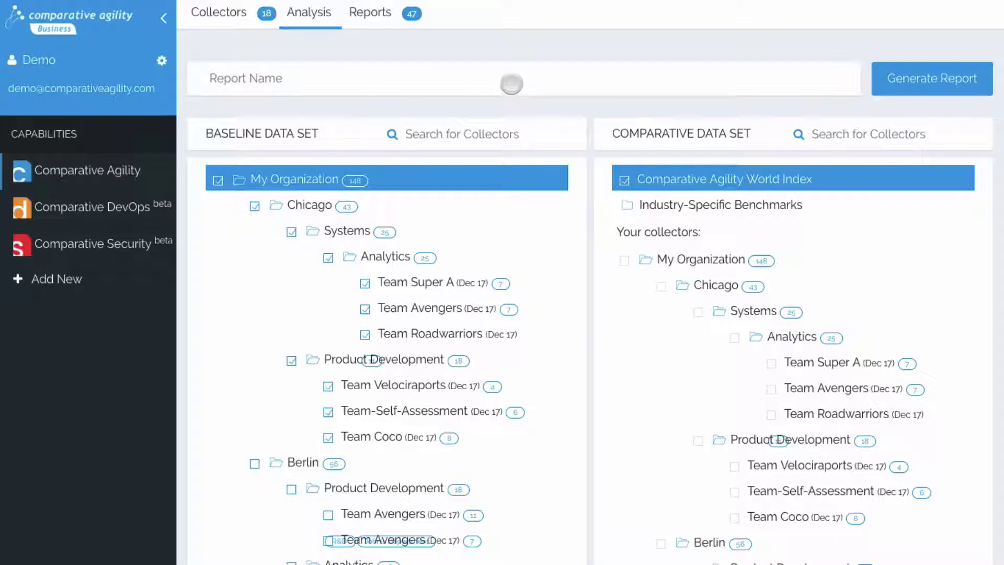
text(Org)
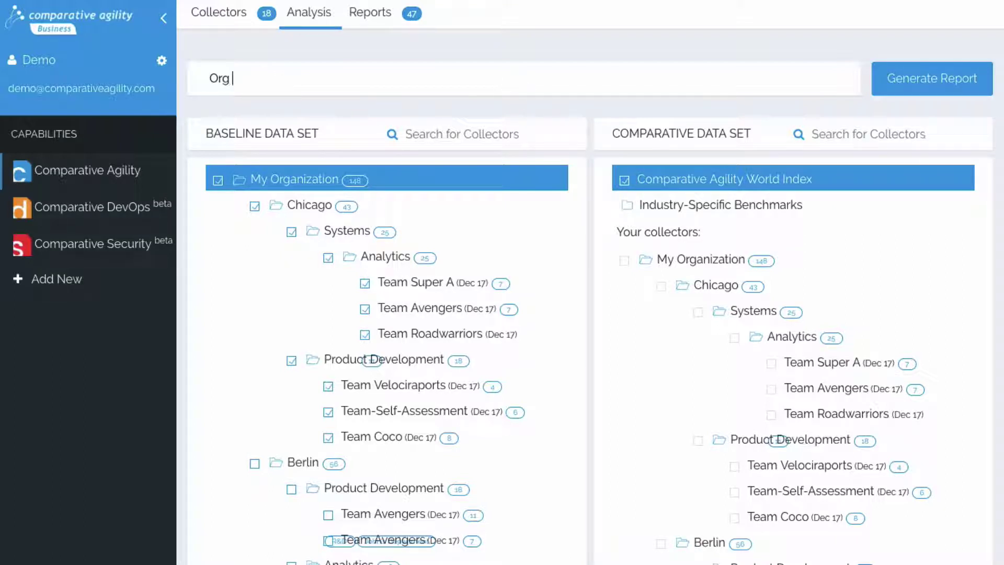
text( Report)
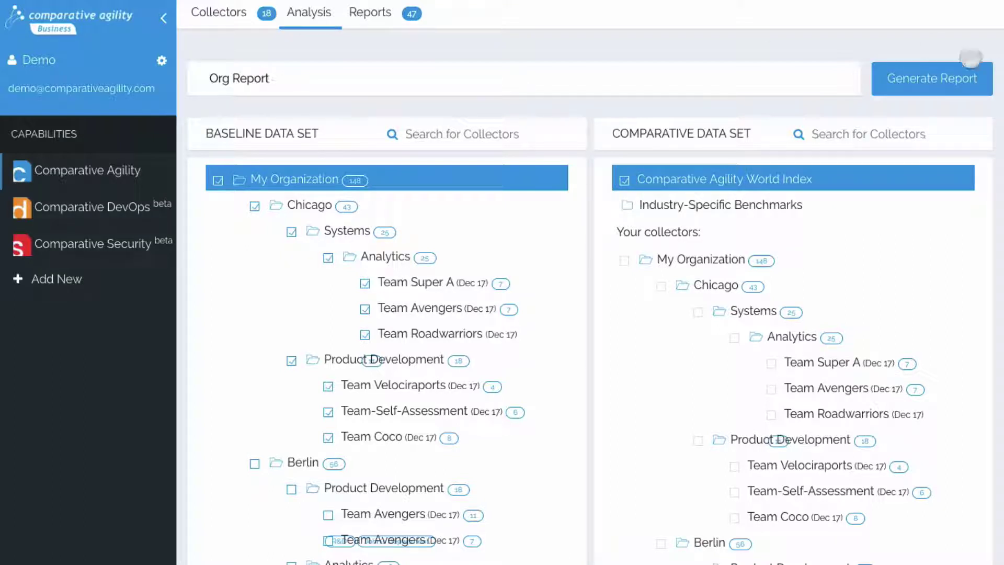
Generate the Org Report and scroll through its dimension results
click(931, 78)
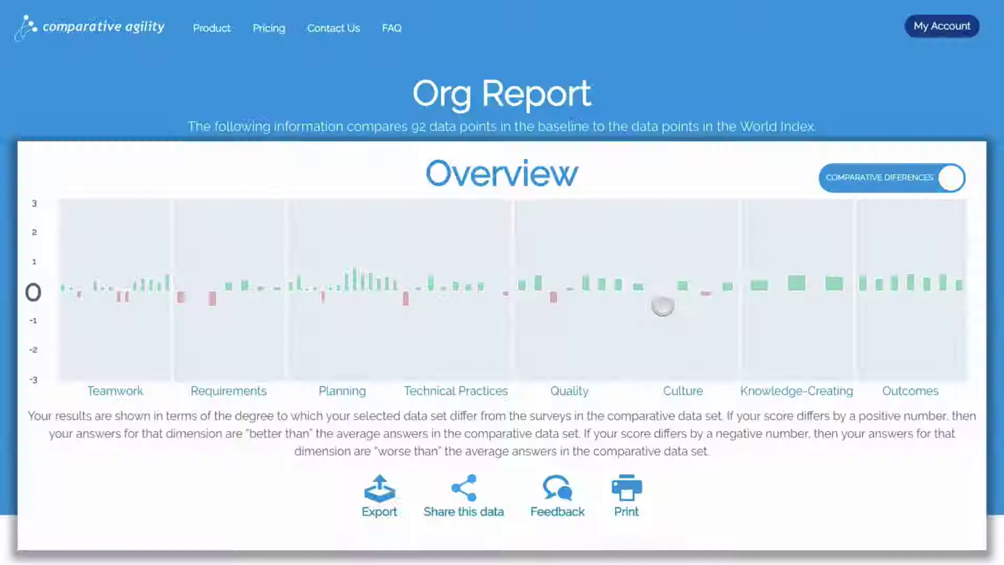
scroll(661, 305, down, 5)
scroll(663, 305, down, 12)
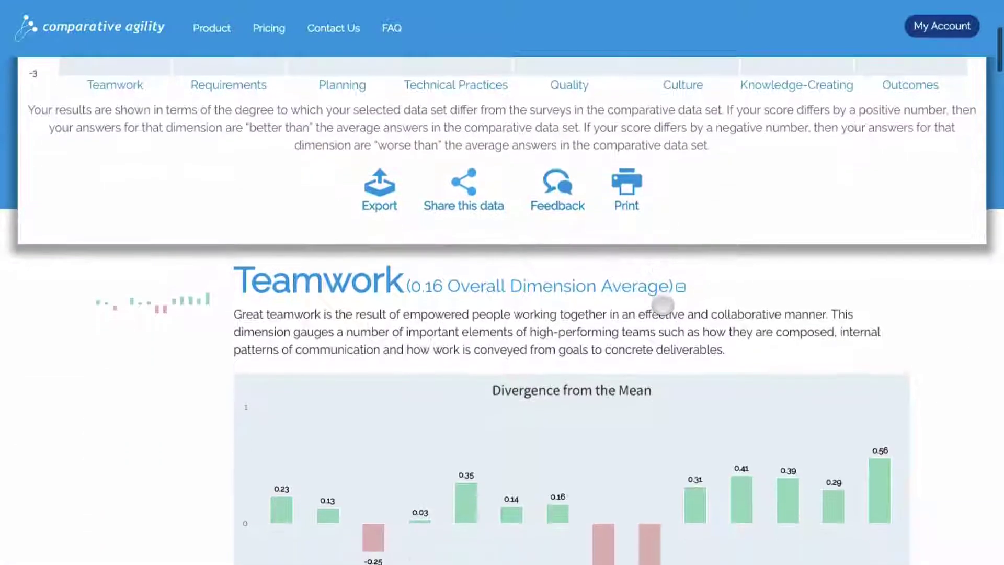
scroll(663, 305, down, 12)
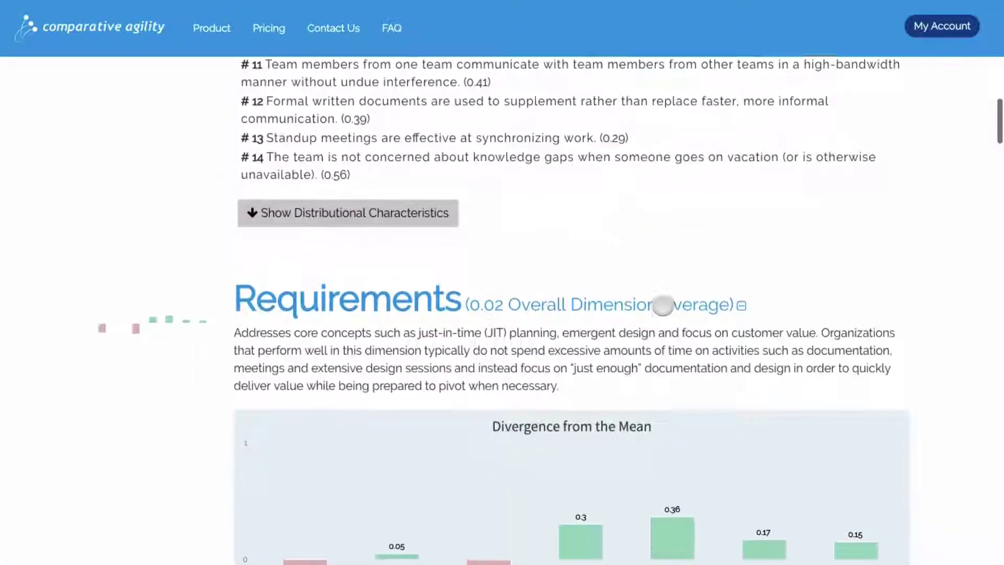
scroll(663, 305, down, 7)
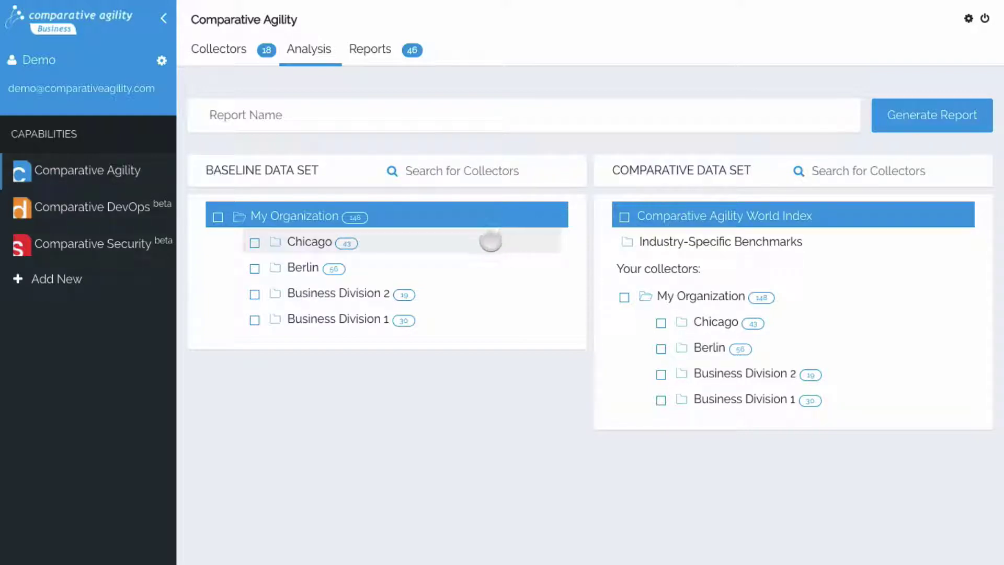
Select Berlin as baseline and the Education industry benchmark as comparison, named 'Berlin Report'
click(255, 269)
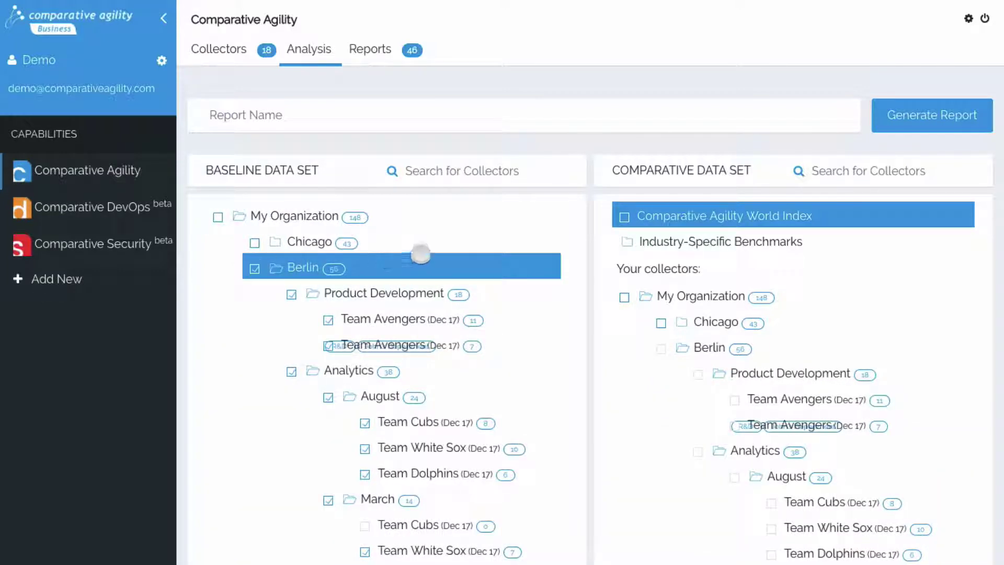
click(634, 244)
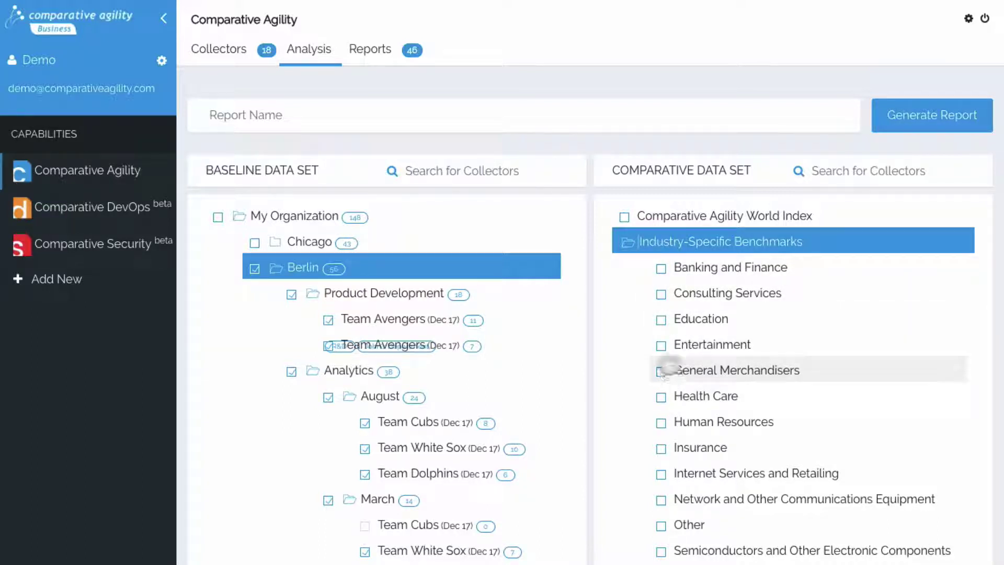
click(662, 320)
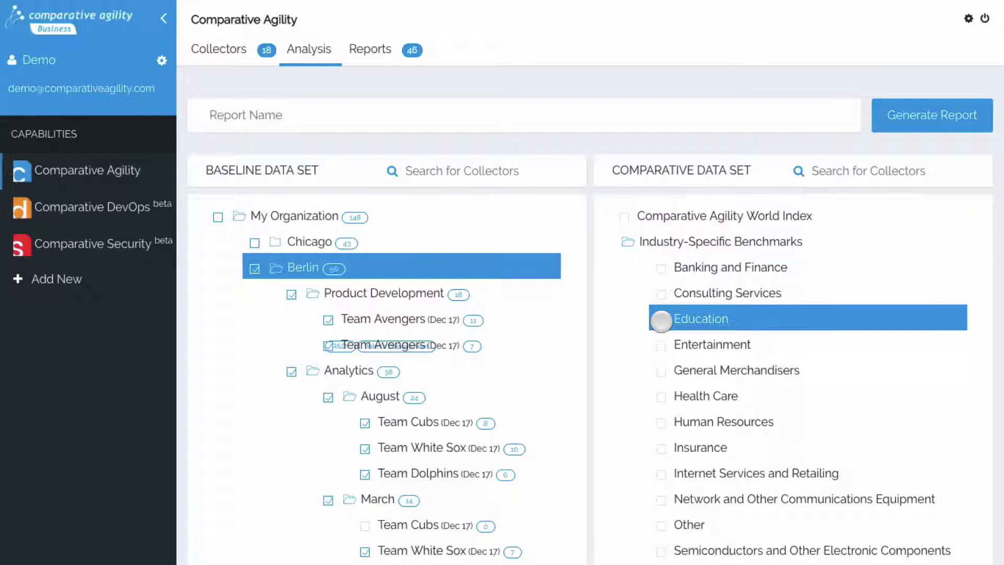
click(522, 116)
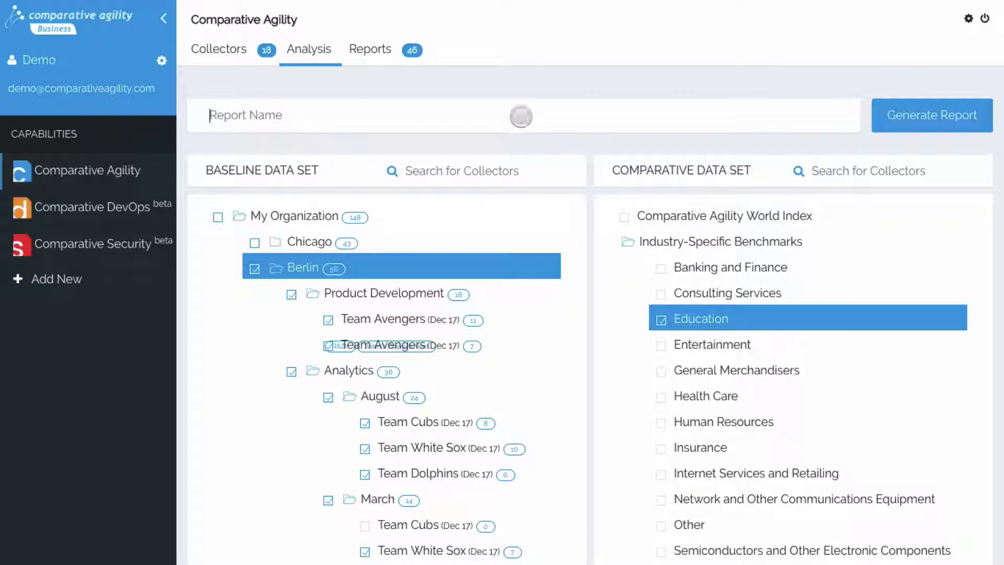
text(Berlin )
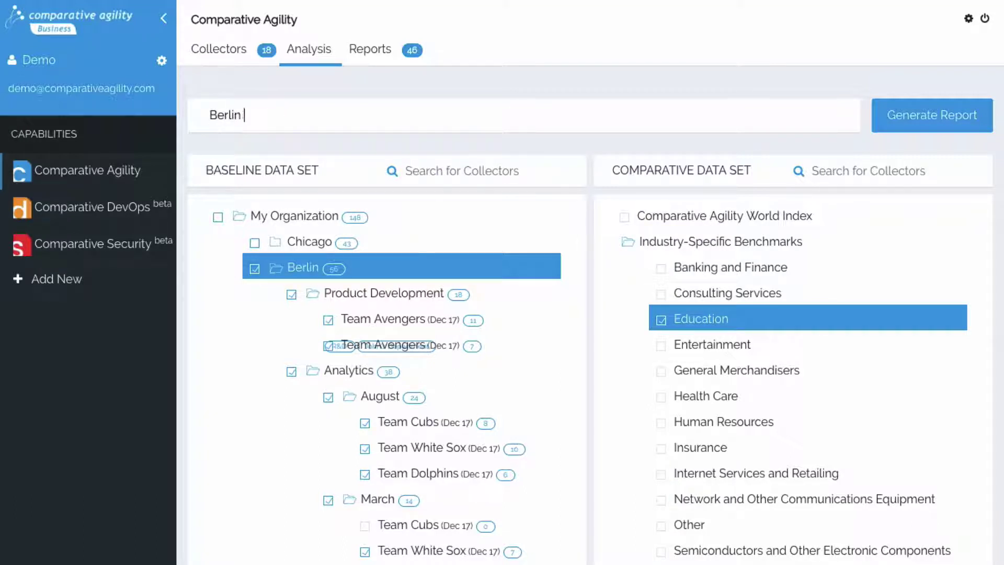
text(Report)
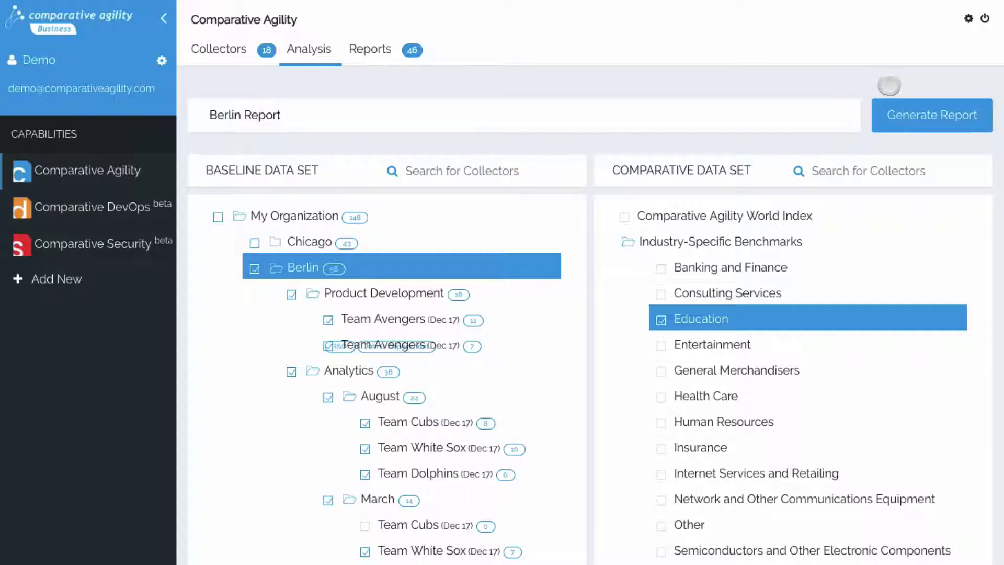
Generate the Berlin Report and scroll through its dimension results
click(905, 113)
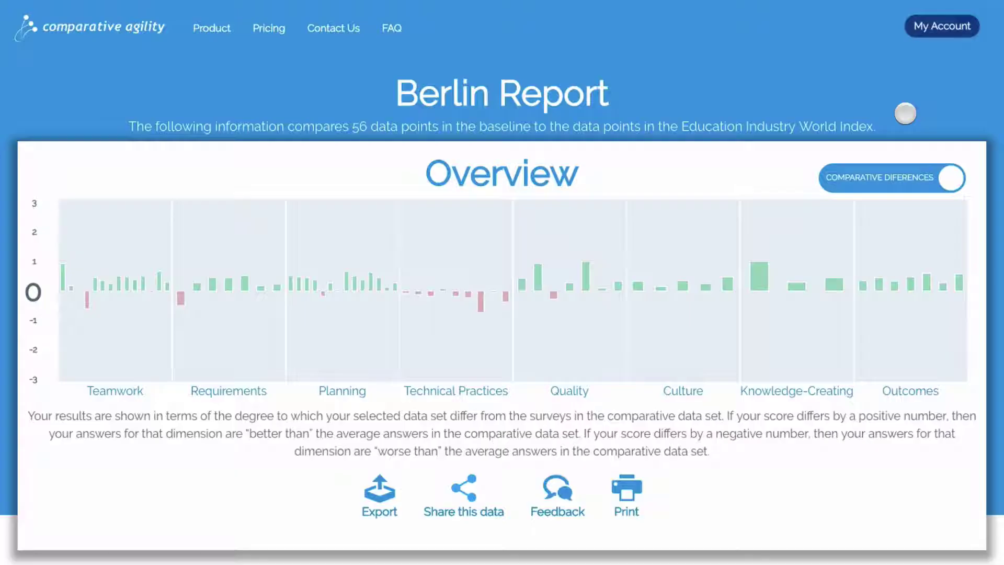
scroll(905, 113, down, 10)
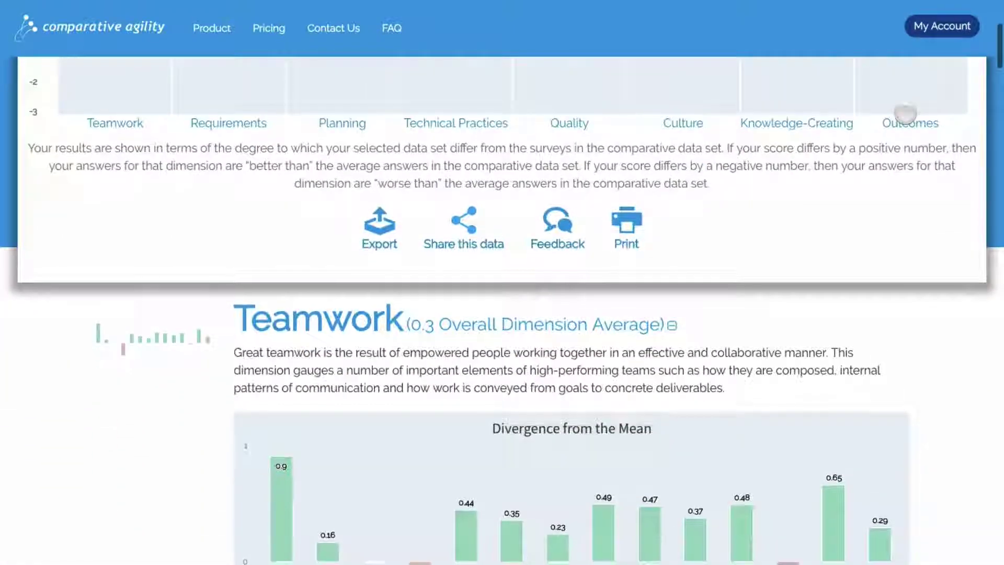
scroll(905, 114, down, 8)
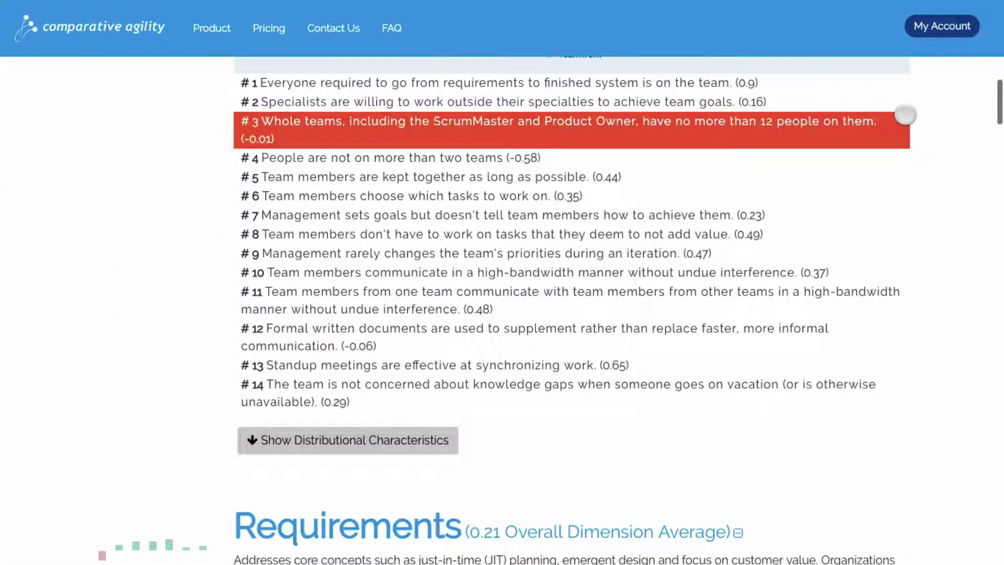
scroll(905, 115, down, 12)
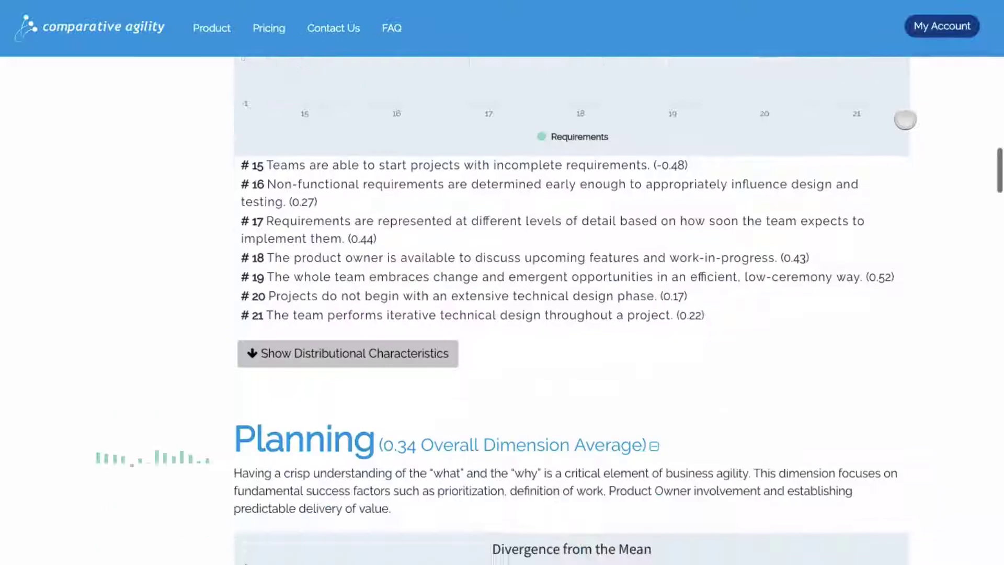
scroll(906, 120, down, 7)
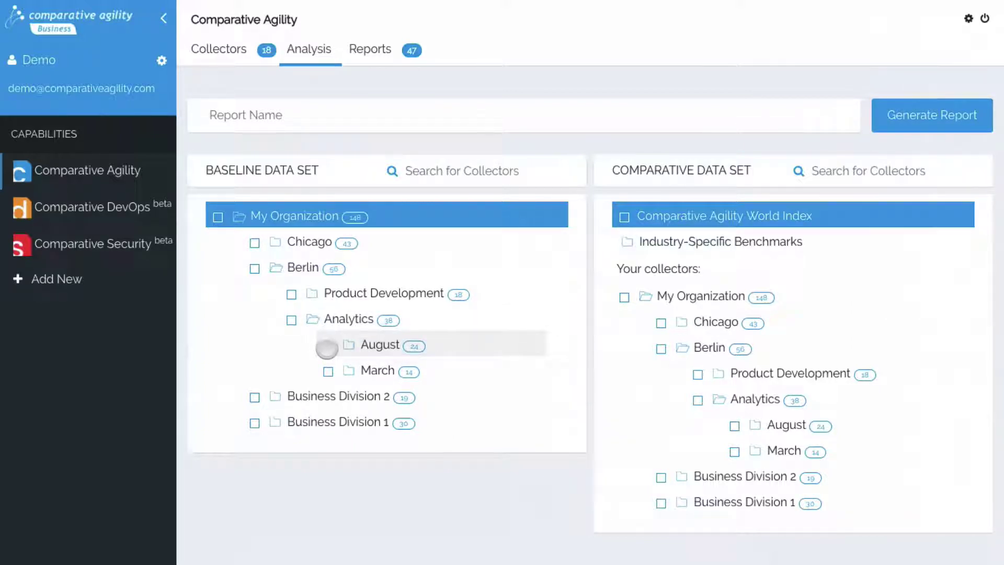
Select August as baseline and March as comparative data set, named 'Aug-March Report'
click(327, 346)
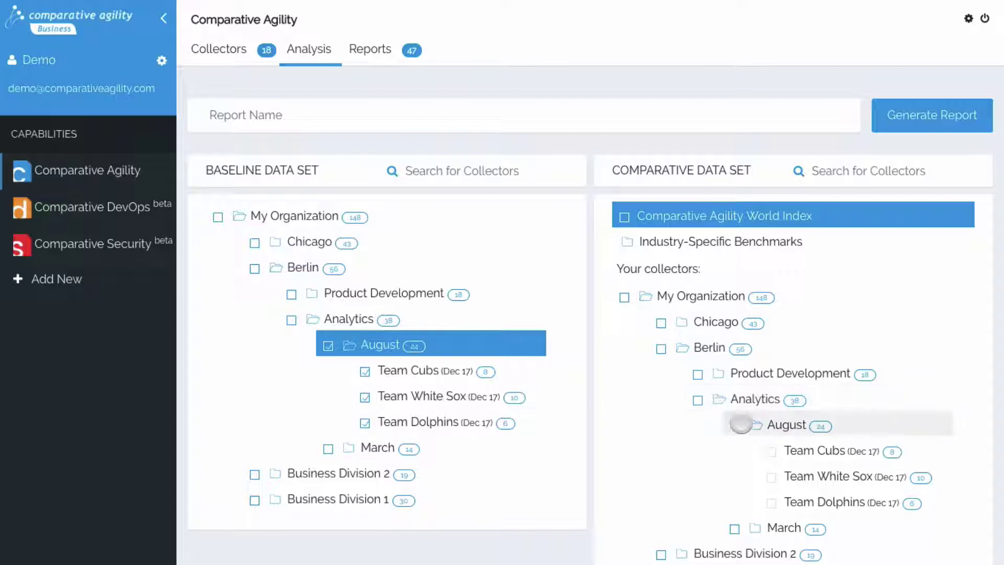
scroll(738, 425, down, 1)
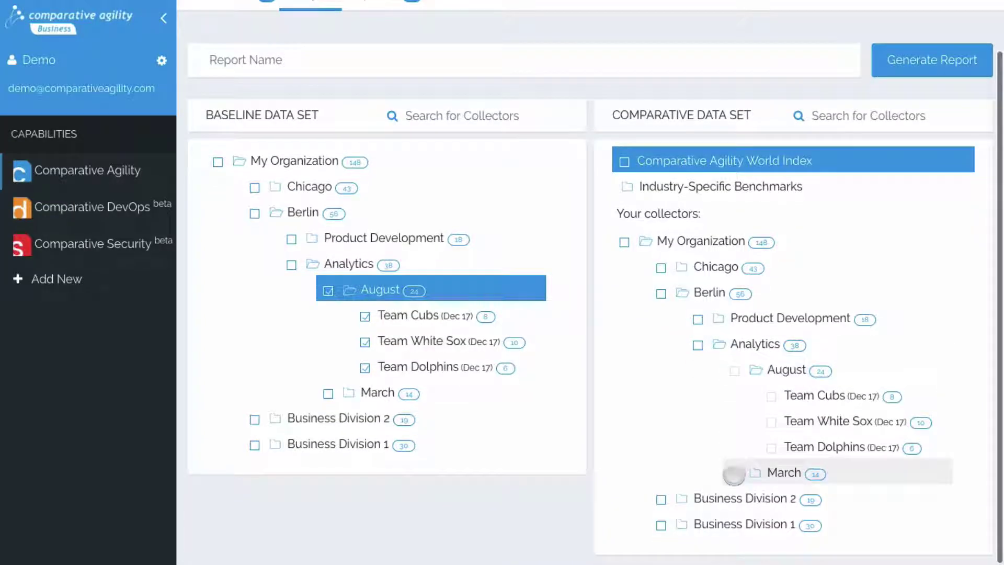
click(734, 474)
scroll(726, 468, up, 1)
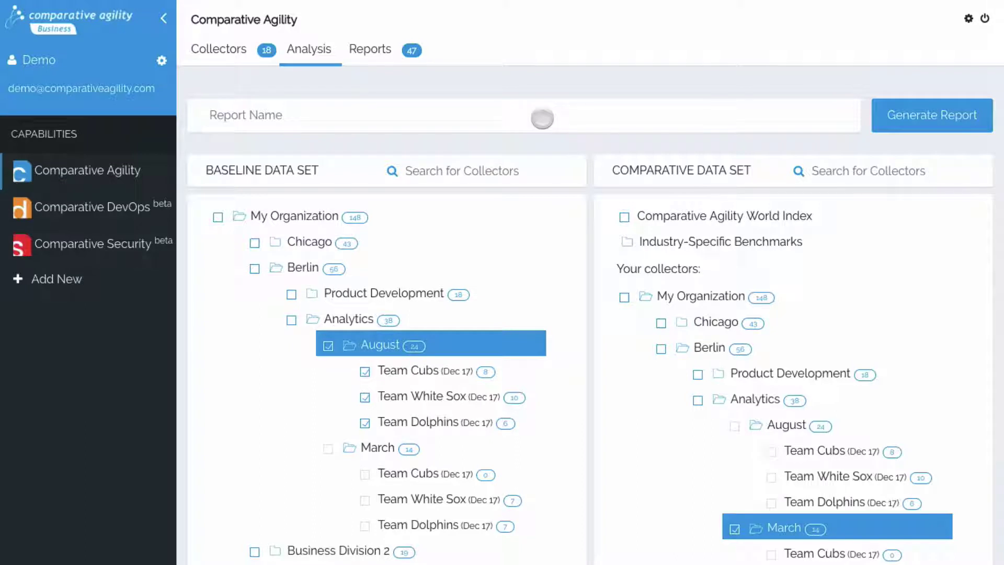
click(541, 119)
text(A)
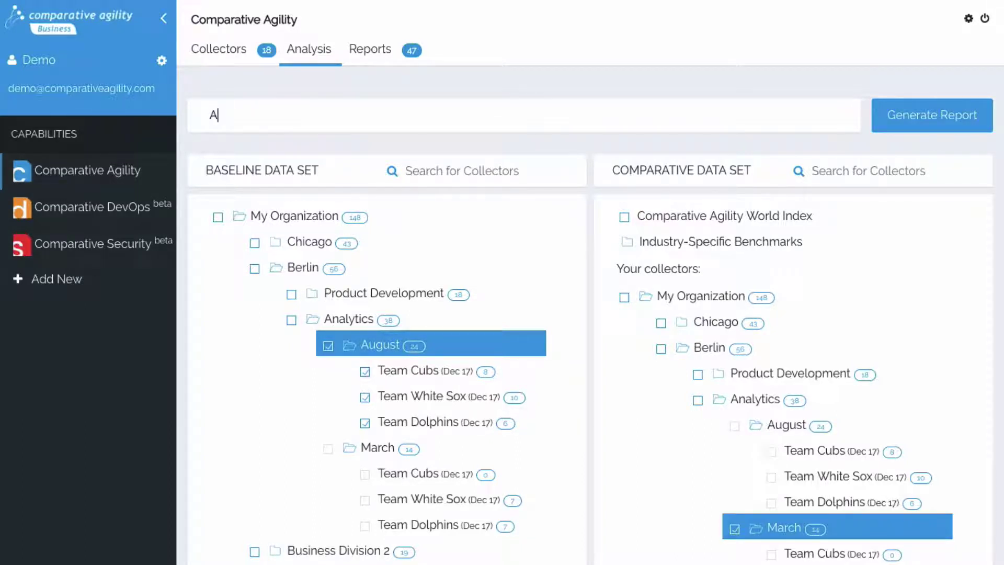
text(ug-March Report)
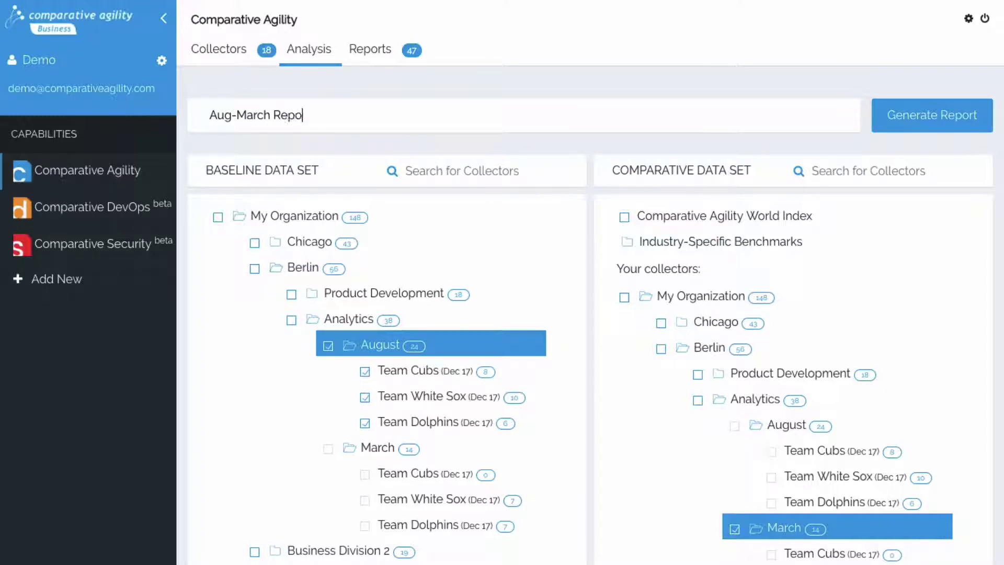
Generate the Aug-March Report and scroll through its dimension results
click(928, 115)
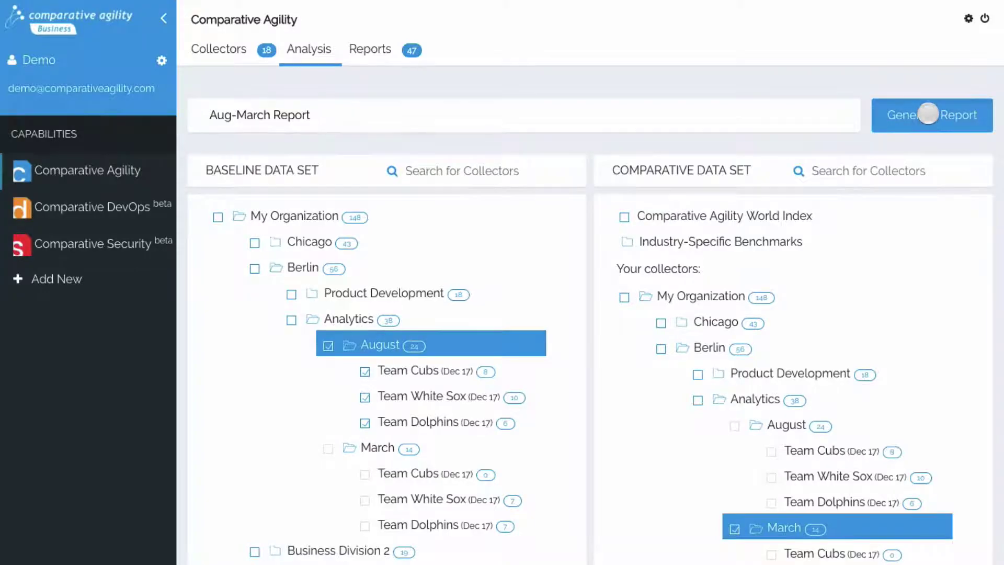
scroll(838, 114, down, 1)
scroll(838, 114, down, 15)
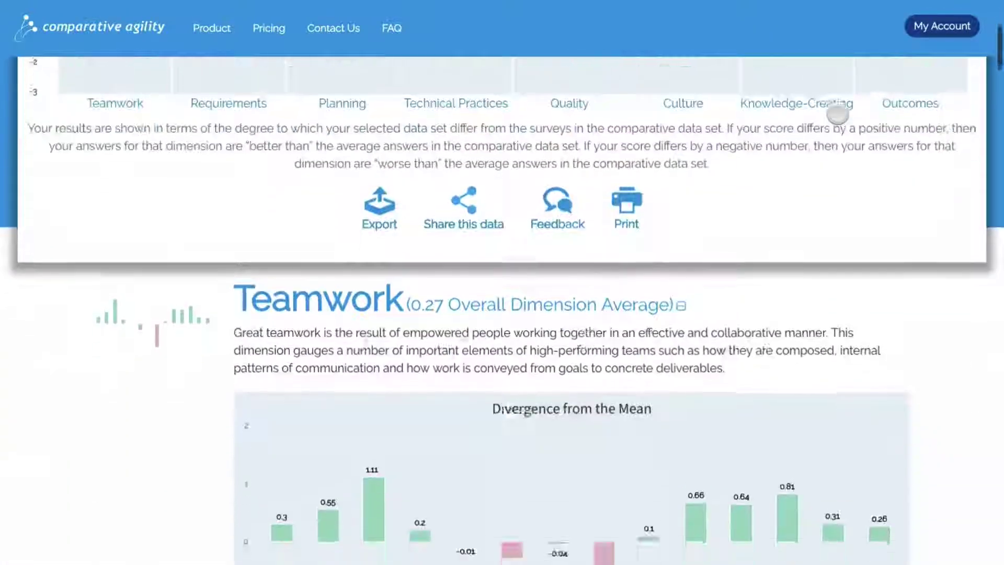
scroll(838, 115, down, 15)
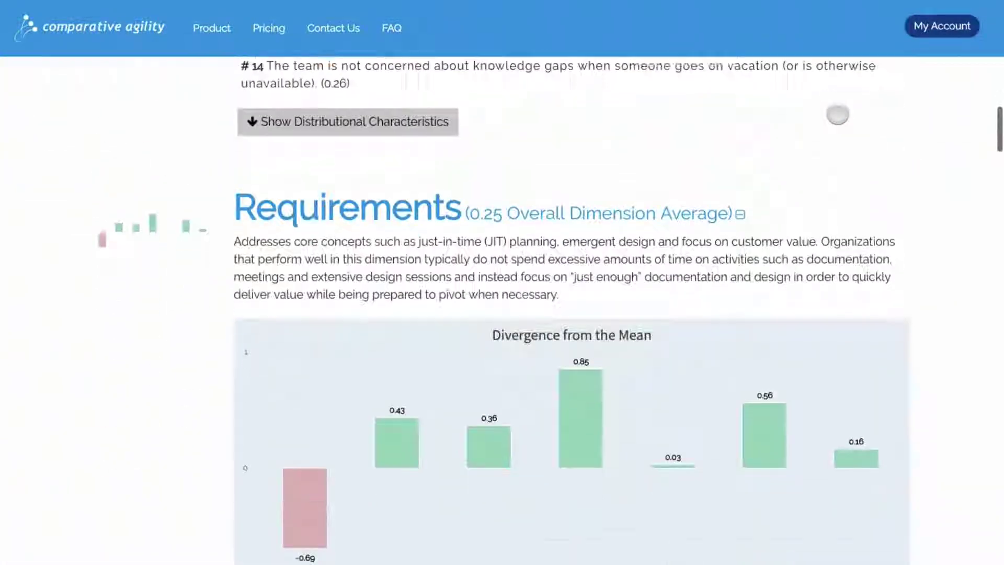
scroll(837, 114, down, 15)
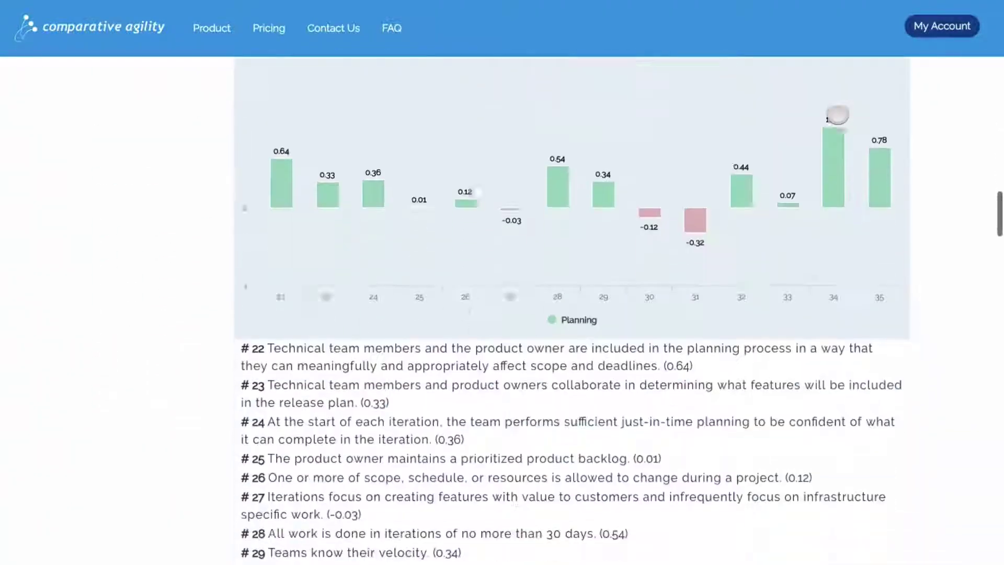
scroll(838, 114, down, 12)
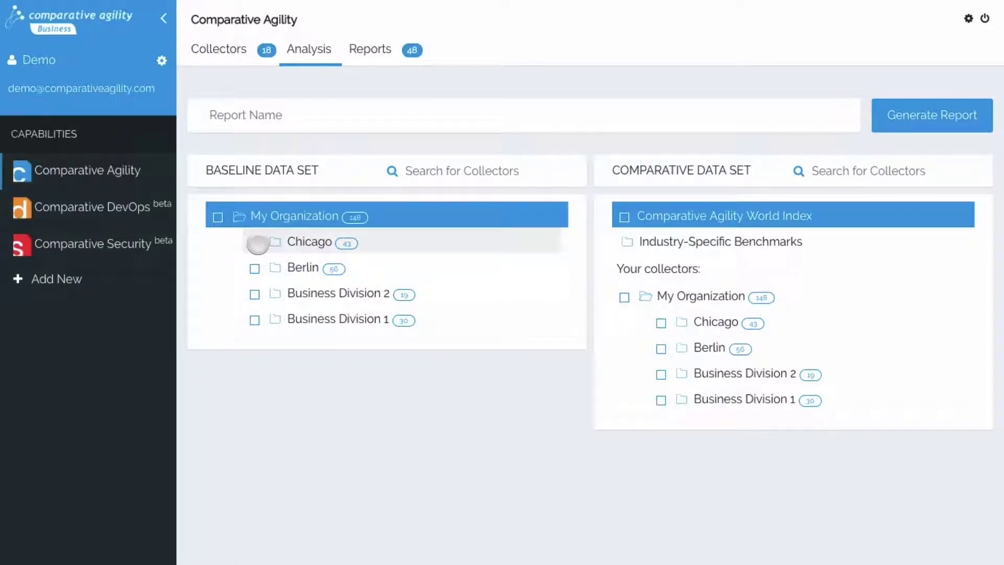
Select Chicago as baseline and Berlin as comparative data set, named 'Chicago-Berlin Report'
click(256, 243)
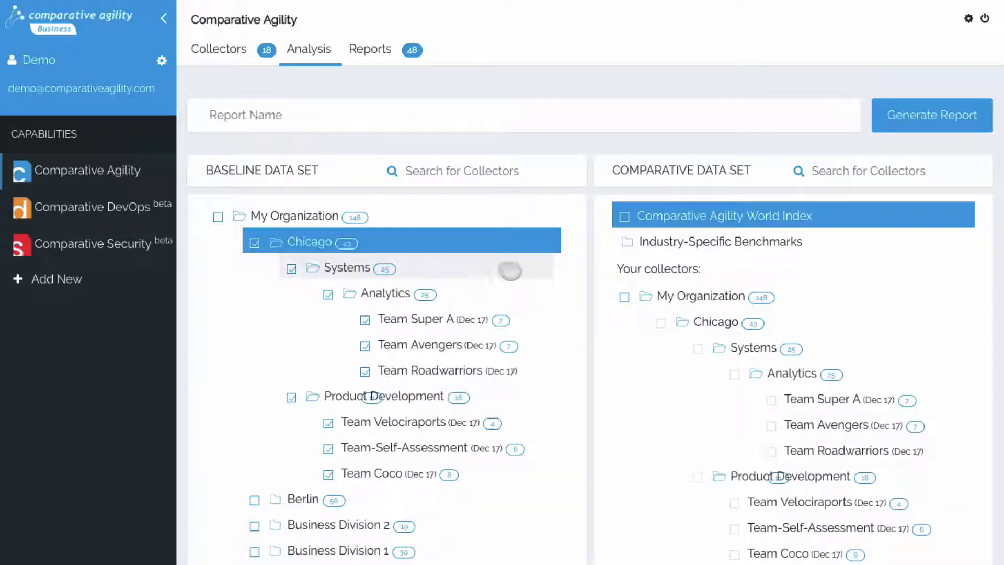
scroll(674, 316, down, 2)
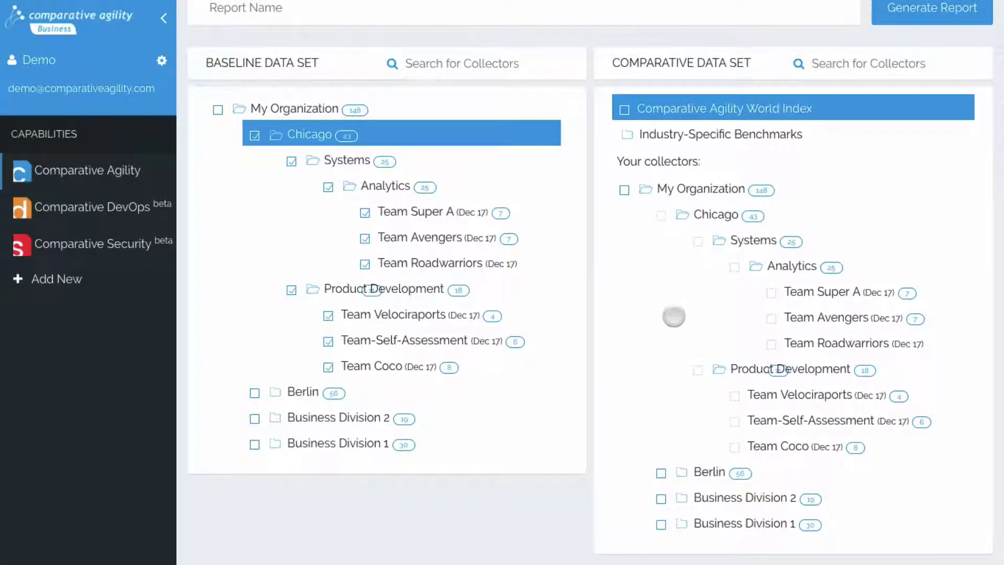
click(661, 473)
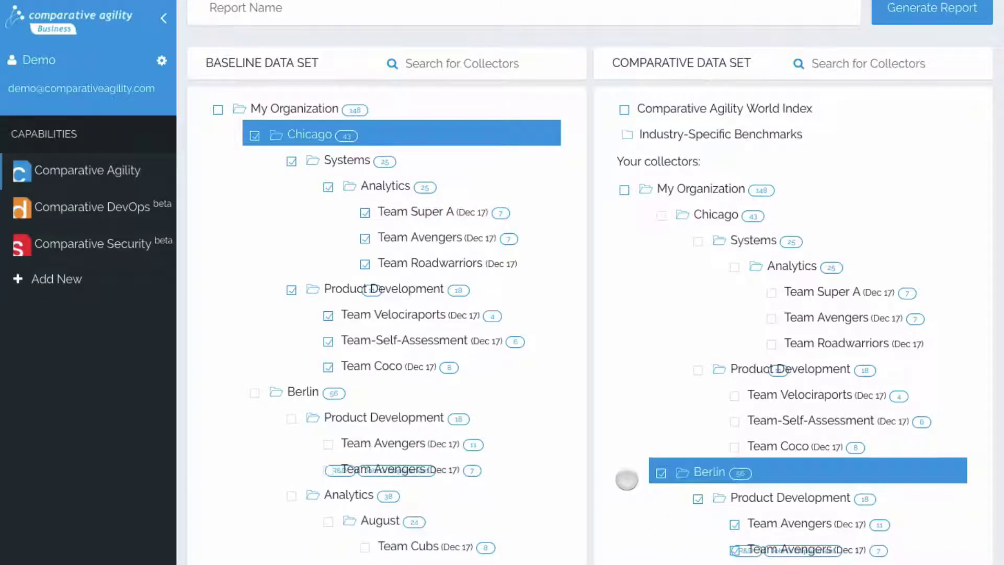
scroll(626, 479, up, 2)
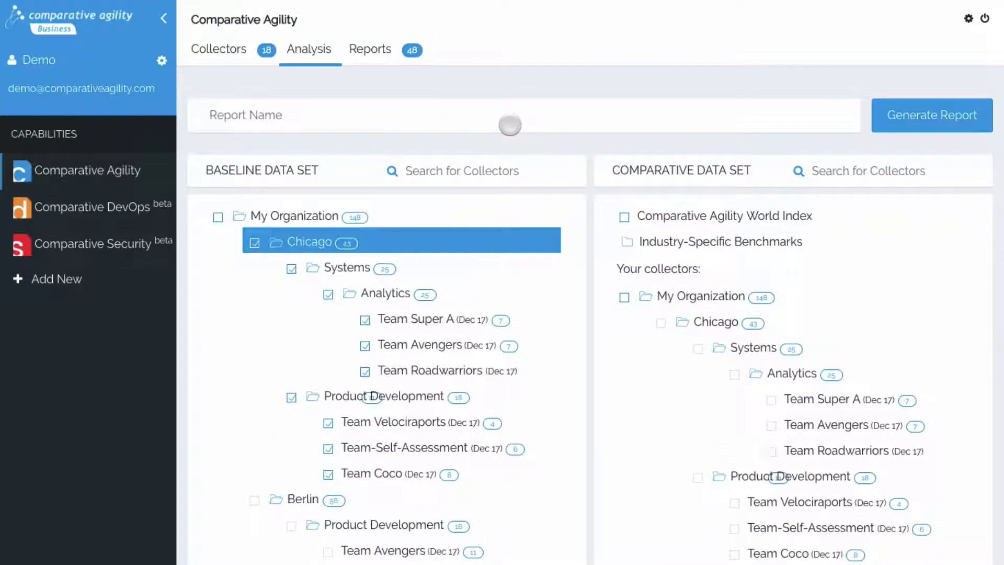
click(510, 124)
text(Chicago)
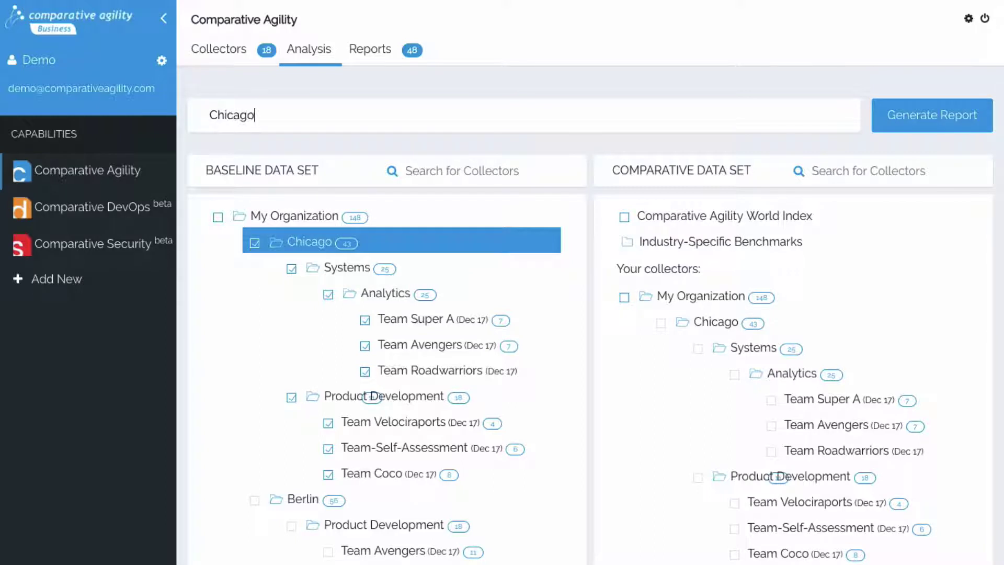
text(-Berlin Report)
click(923, 108)
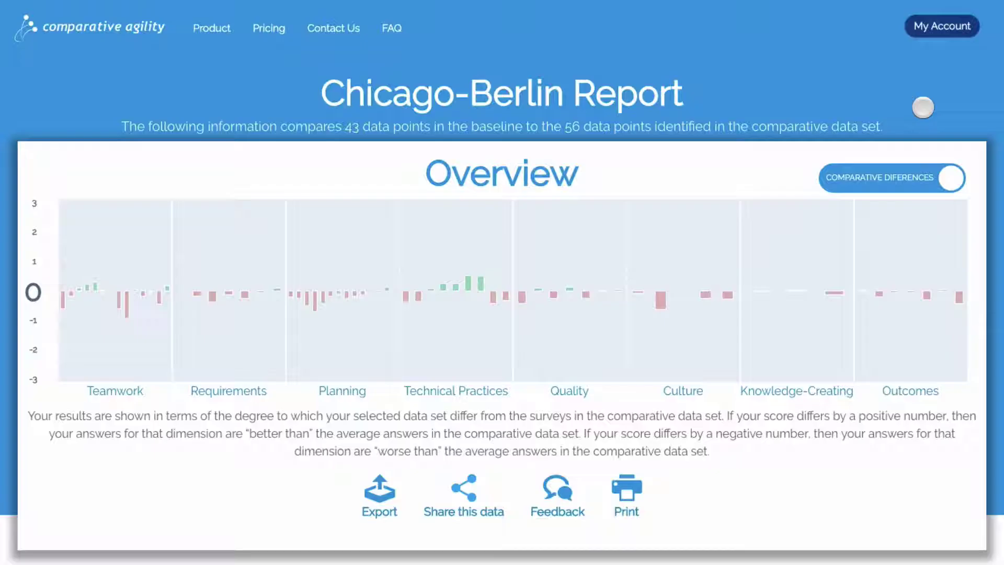